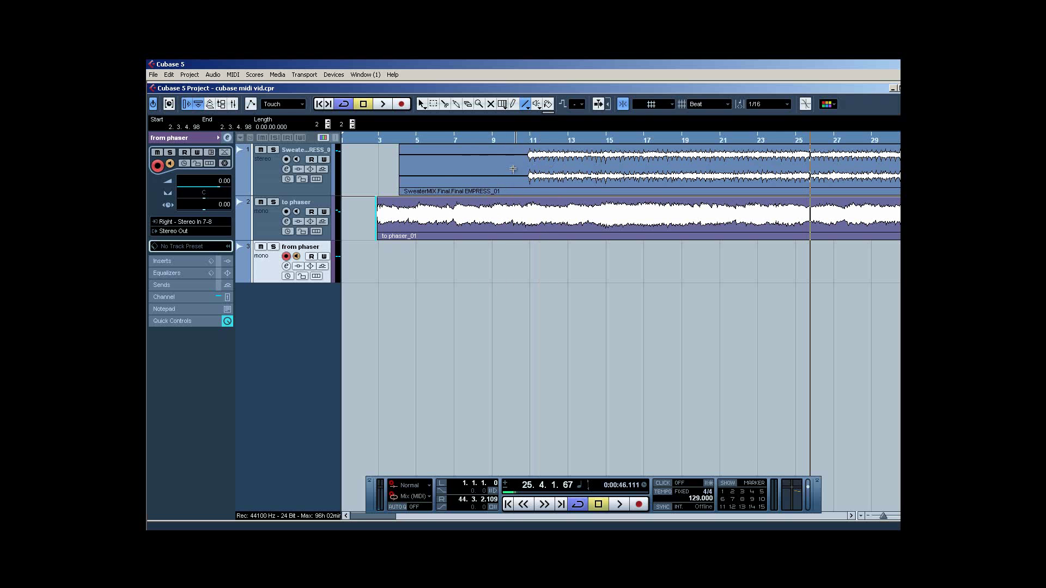
Add one new MIDI track, MIDI 01, below the phaser track
right_click(293, 303)
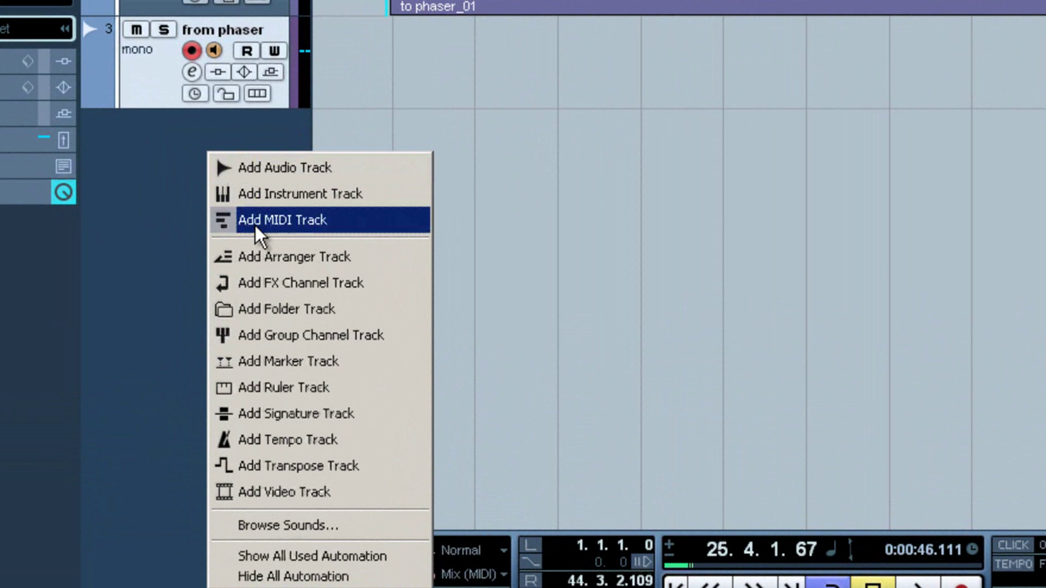
left_click(284, 277)
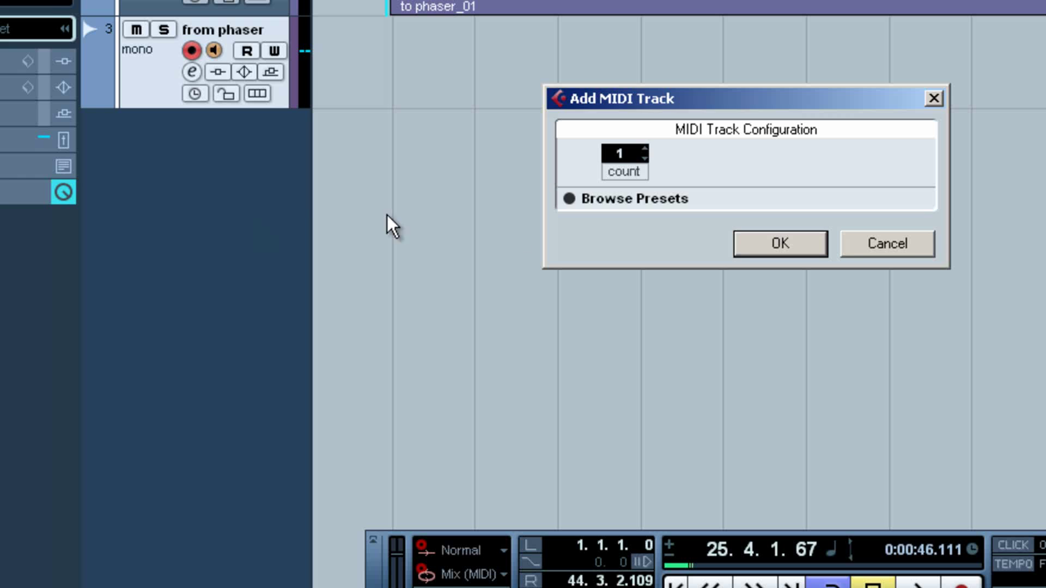
left_click(741, 242)
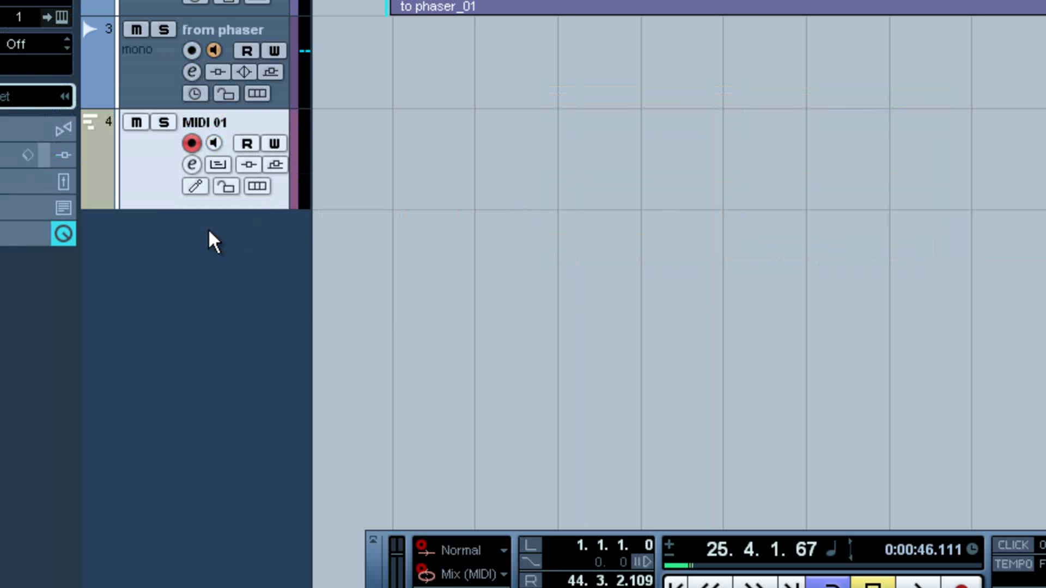
Keep MIDI 01's output on FW 1814 MIDI and channel 1, then restore the track height
left_click_drag(186, 207, 194, 305)
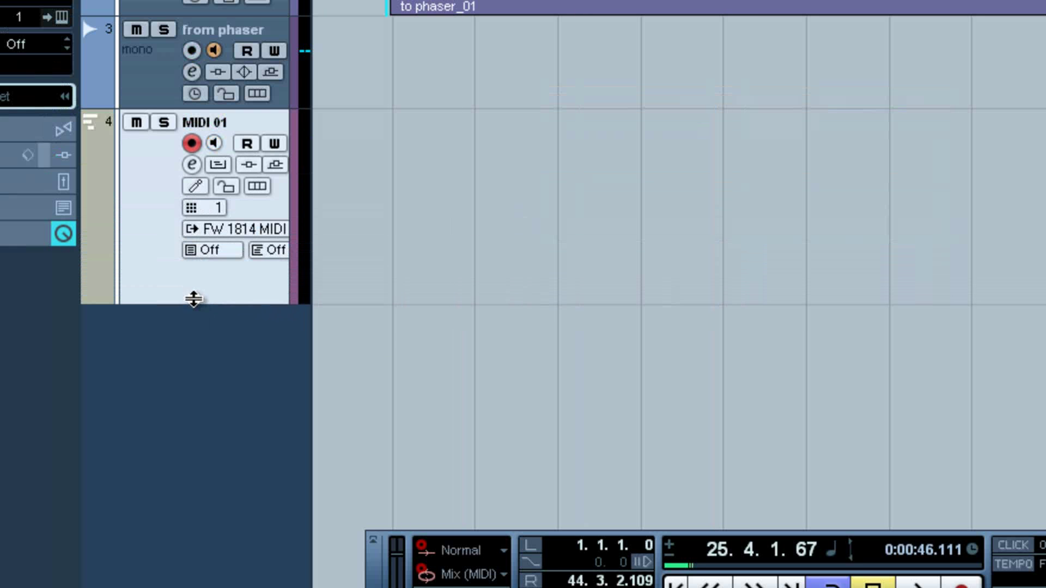
left_click(234, 229)
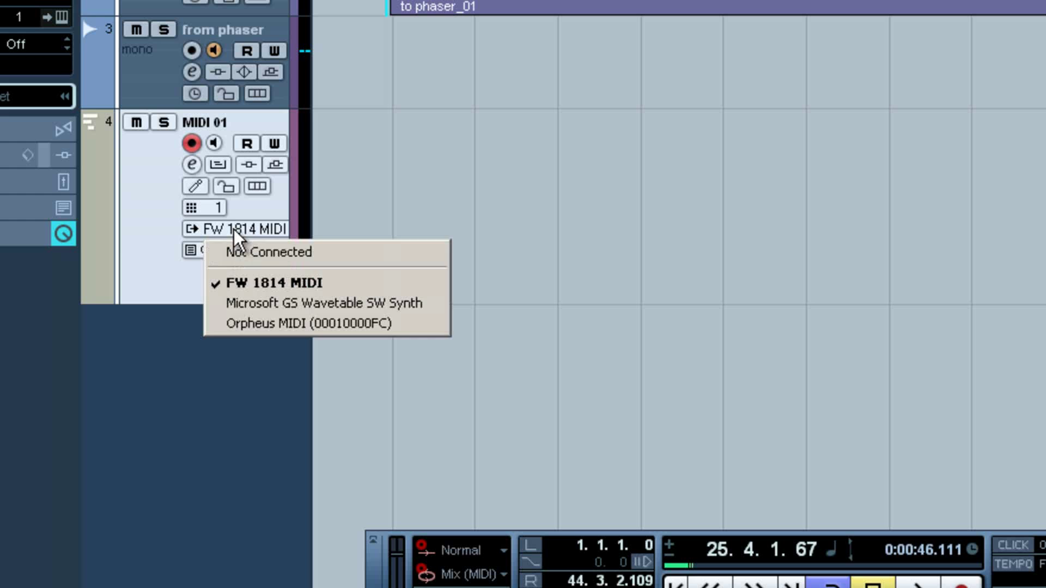
left_click(239, 283)
left_click(202, 206)
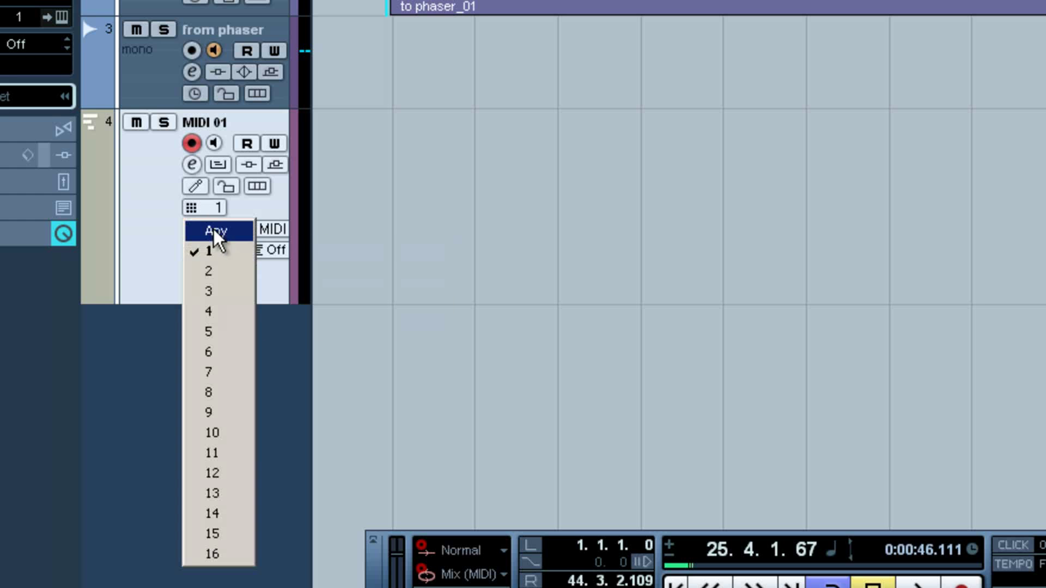
left_click(234, 257)
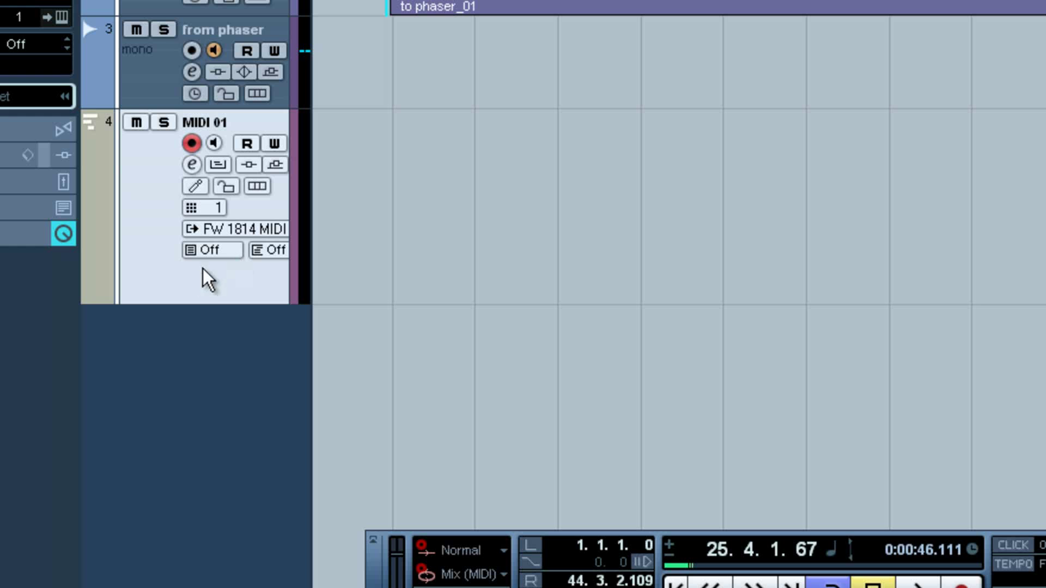
left_click_drag(198, 301, 192, 274)
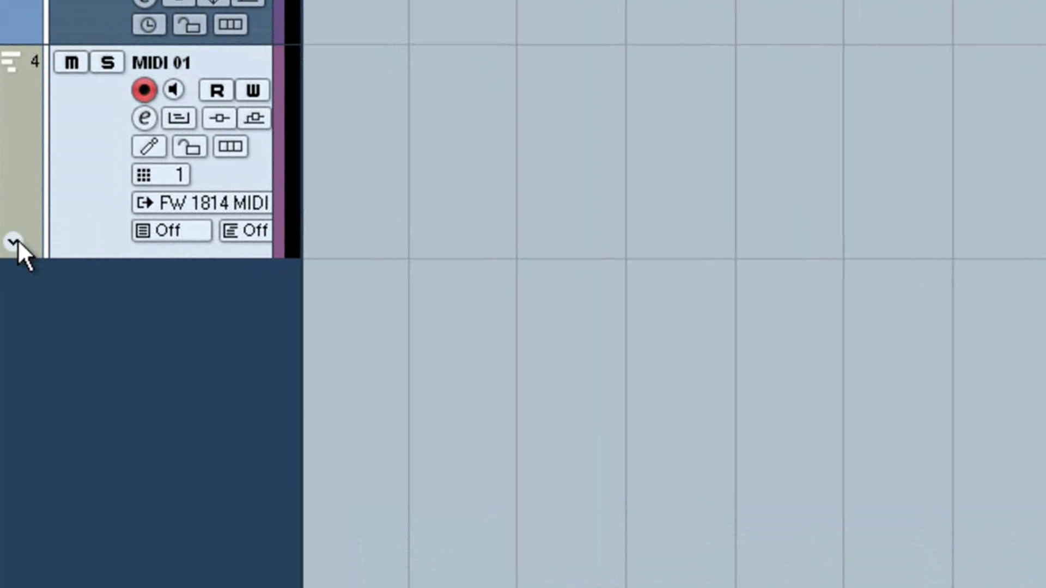
Show MIDI 01's automation lane and switch it from Volume to CC 40 (Balance LSB)
left_click(13, 241)
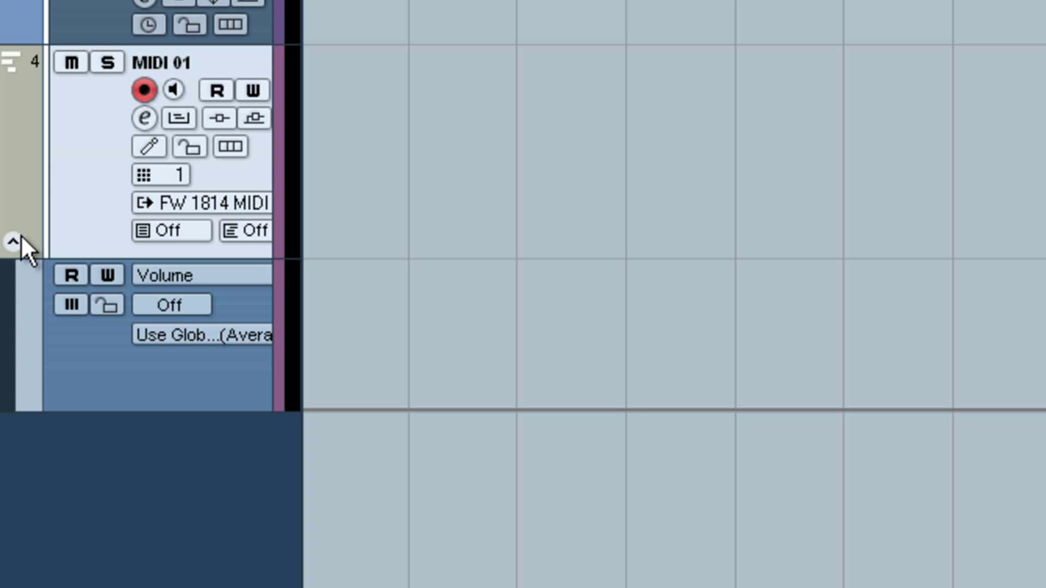
left_click(195, 273)
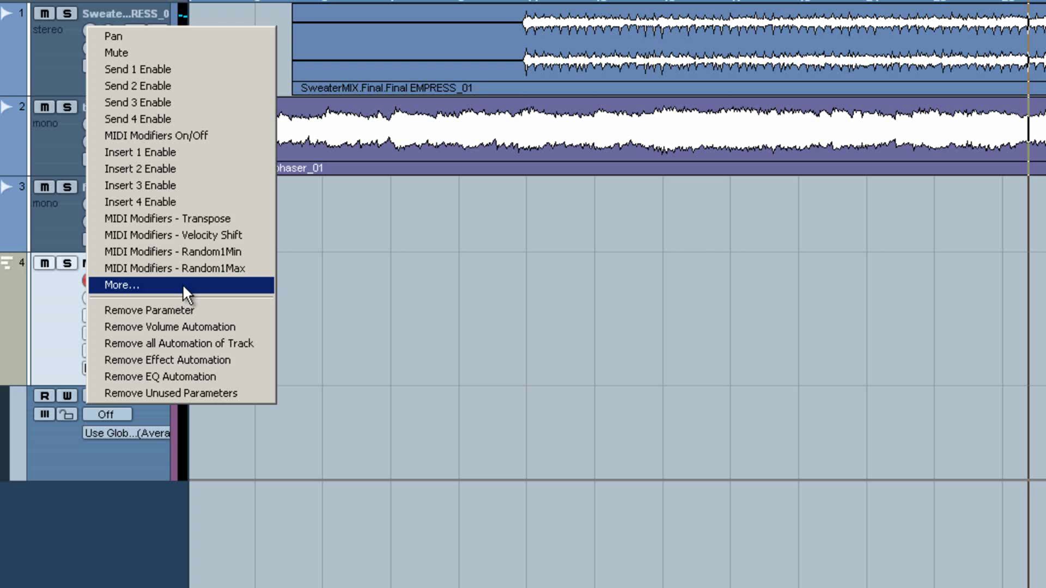
left_click(186, 293)
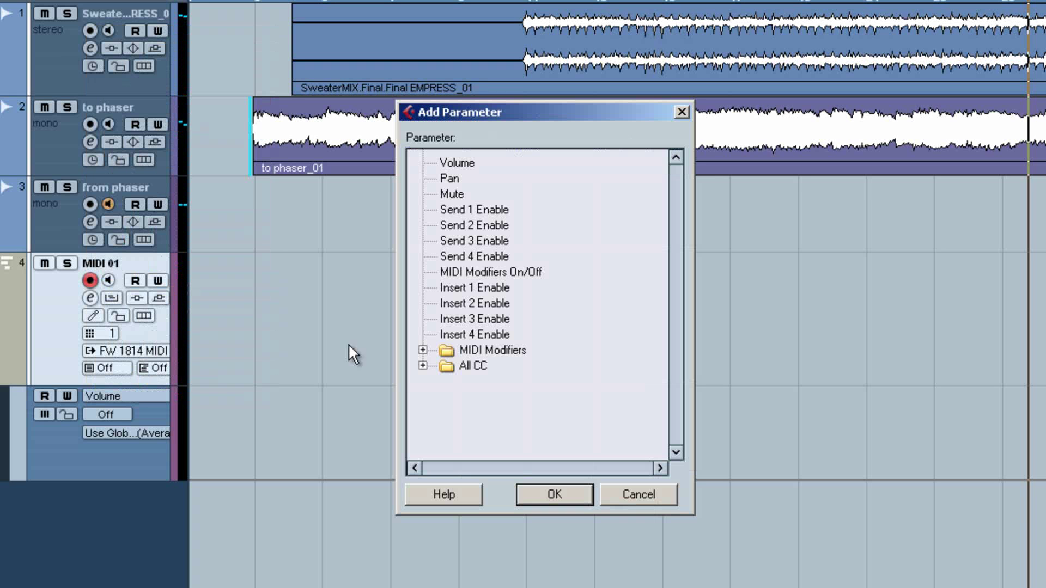
left_click(424, 365)
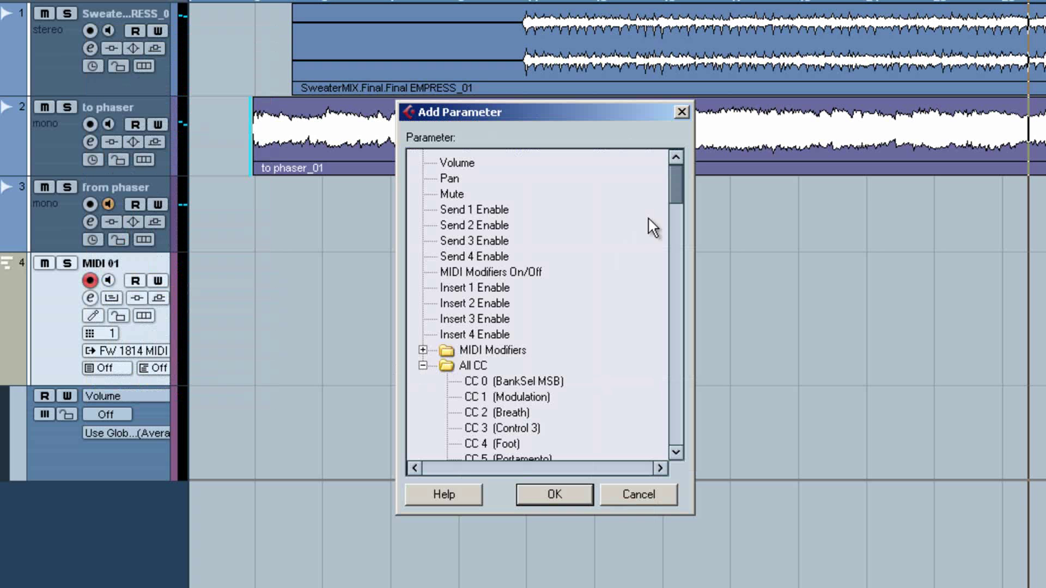
left_click_drag(675, 185, 665, 244)
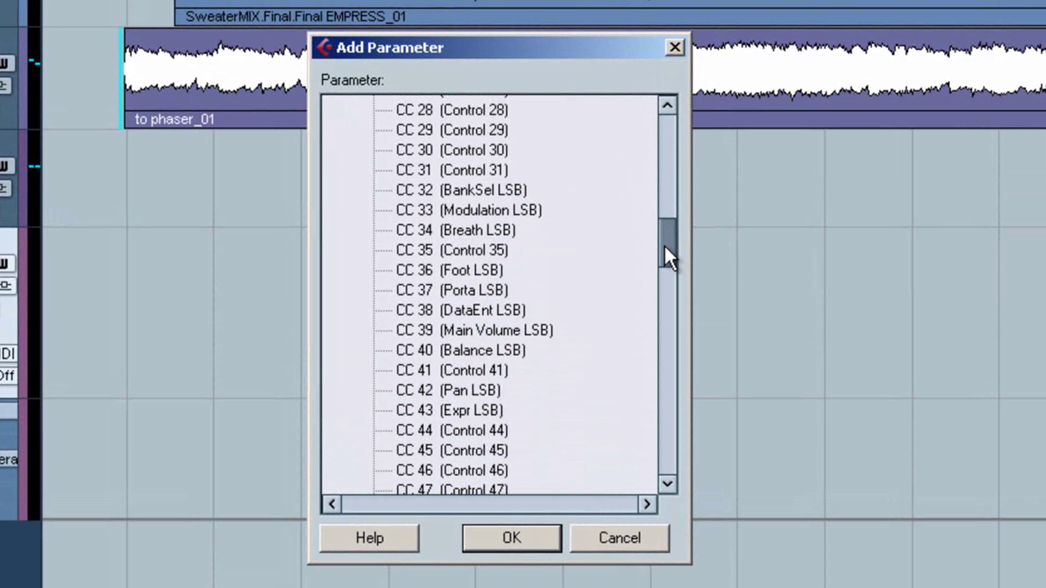
left_click(484, 535)
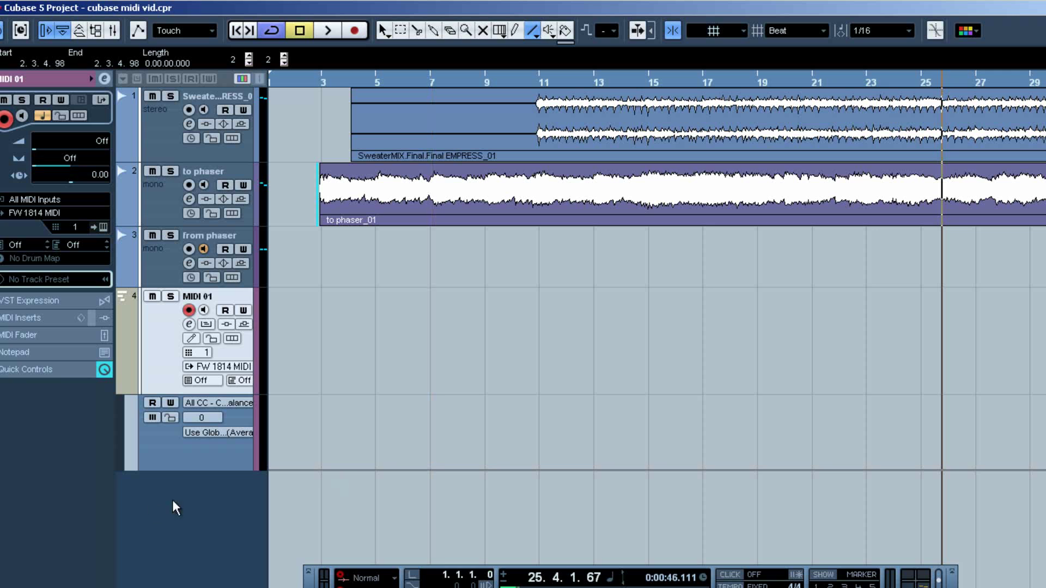
Enlarge the CC 40 lane and draw a rising-then-falling ramp with the Line tool
left_click_drag(181, 470, 185, 584)
left_click(536, 31)
left_click_drag(346, 542, 431, 397)
mouse_move(427, 357)
left_mouse_down()
mouse_move(523, 497)
mouse_move(537, 539)
left_mouse_up()
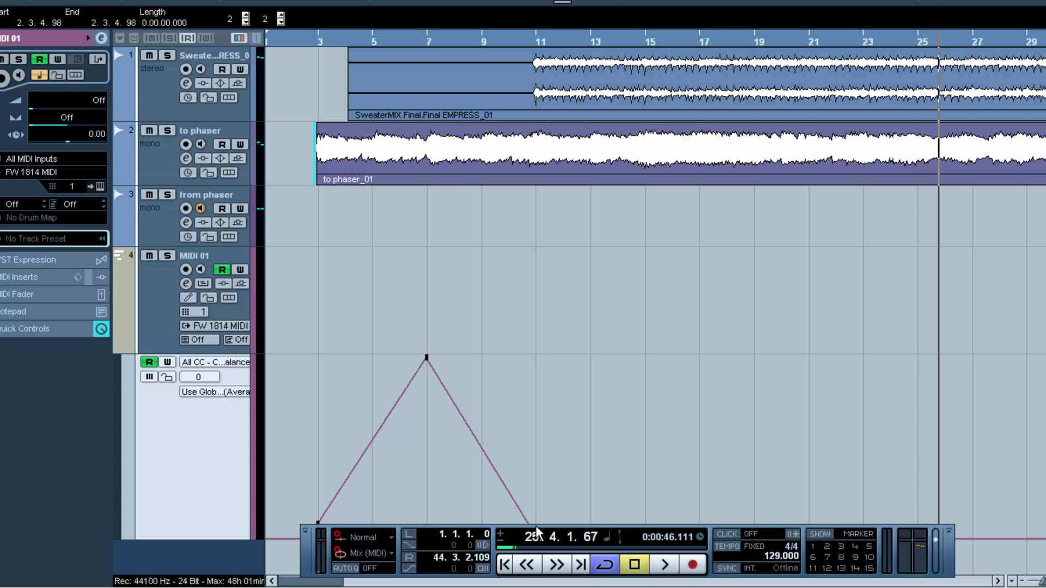
Draw a second descending ramp to the lane floor, then play from bar 3
left_click_drag(313, 559, 313, 576)
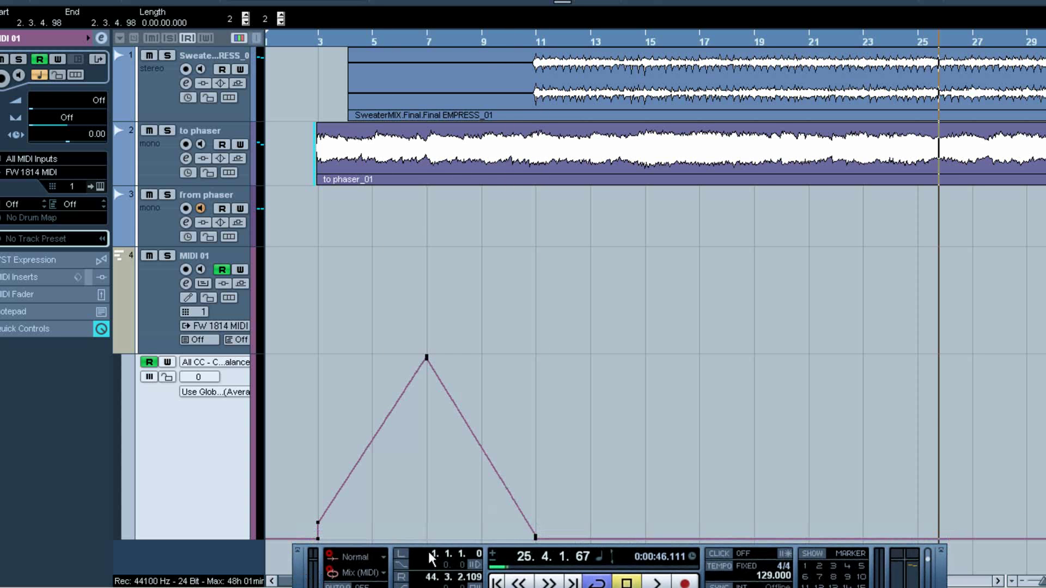
left_click_drag(537, 358, 619, 470)
left_click_drag(621, 511, 648, 578)
left_click(319, 83)
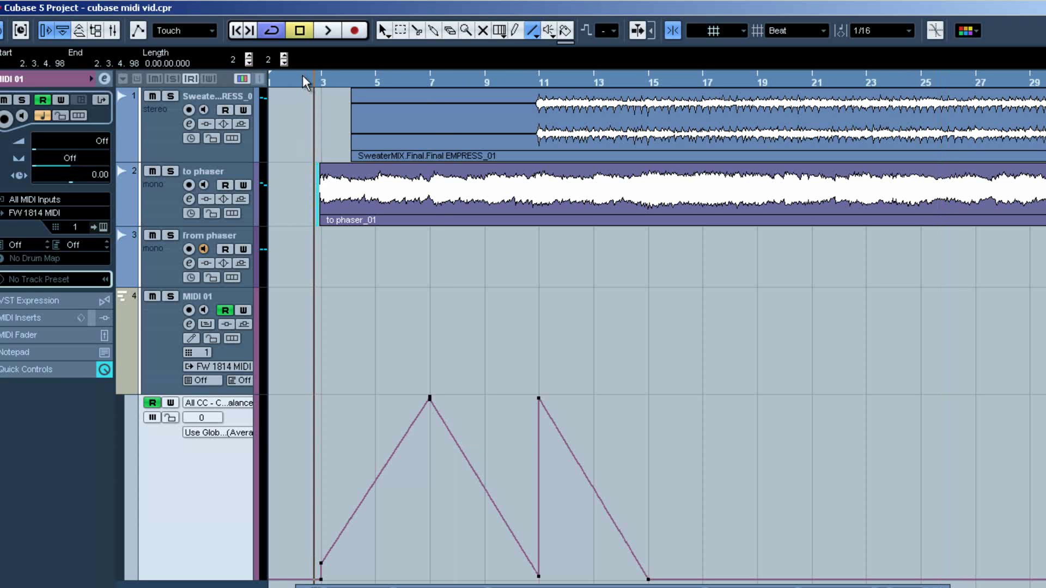
key("space")
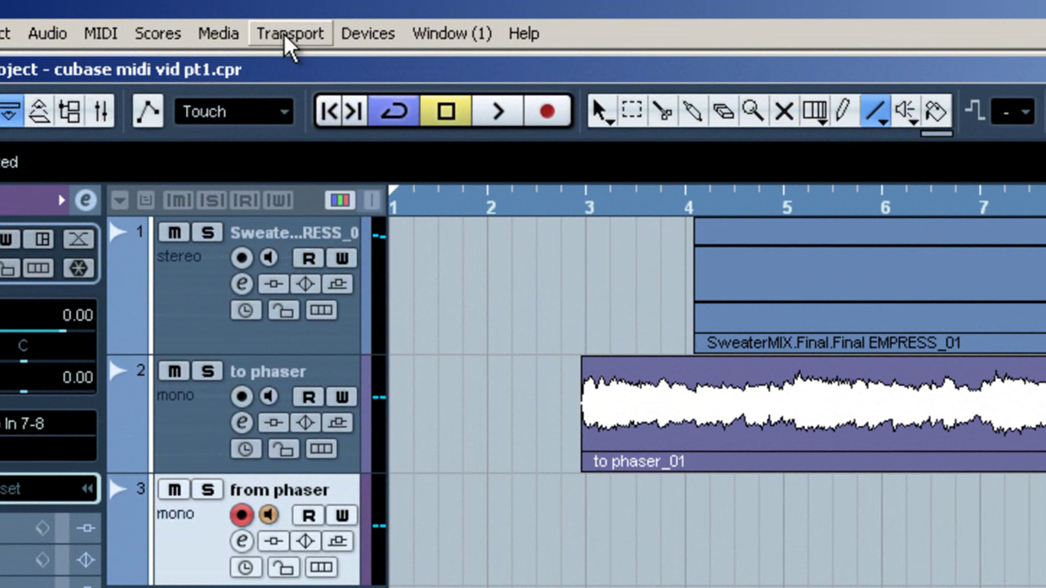
Send MIDI Clock to FW 1814 MIDI, following project position, in Project Synchronization Setup
left_click(284, 36)
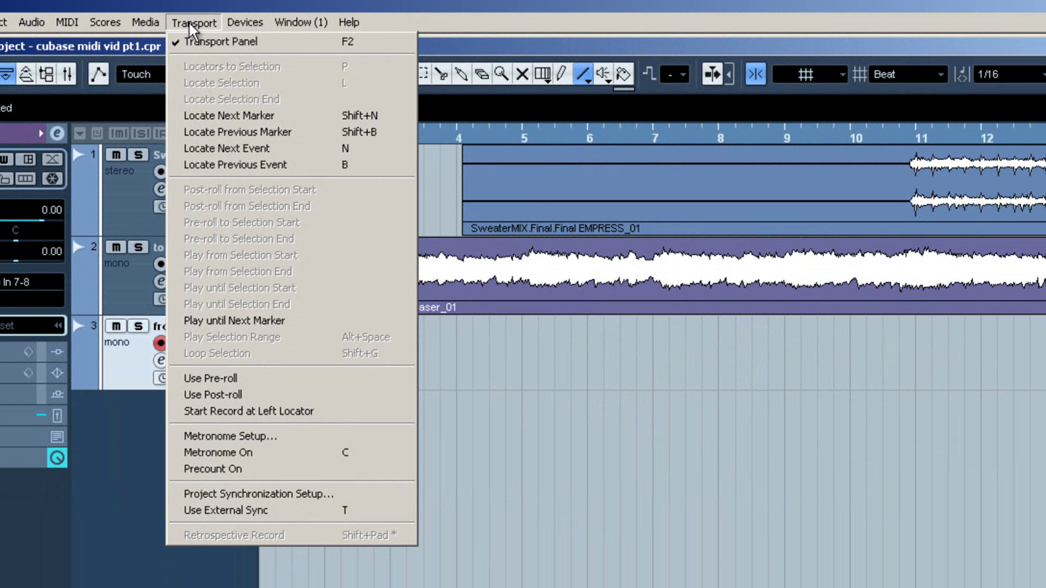
left_click(201, 495)
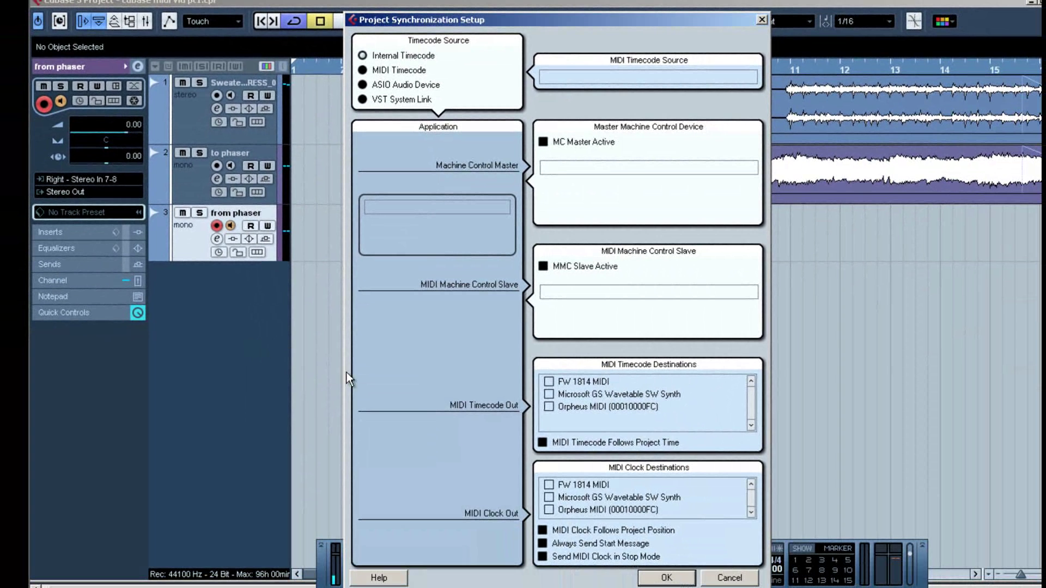
left_click(549, 485)
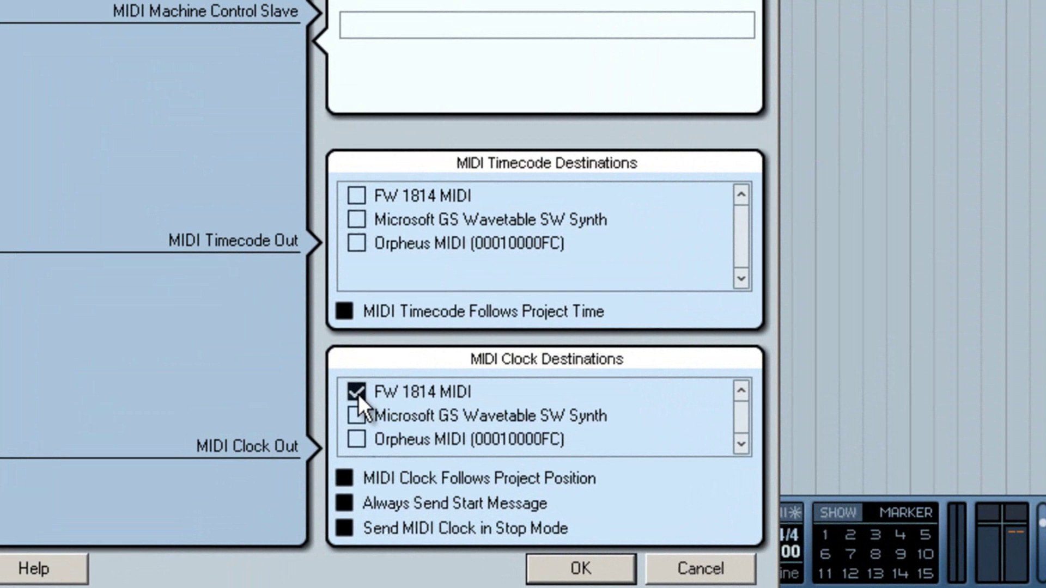
left_click(344, 479)
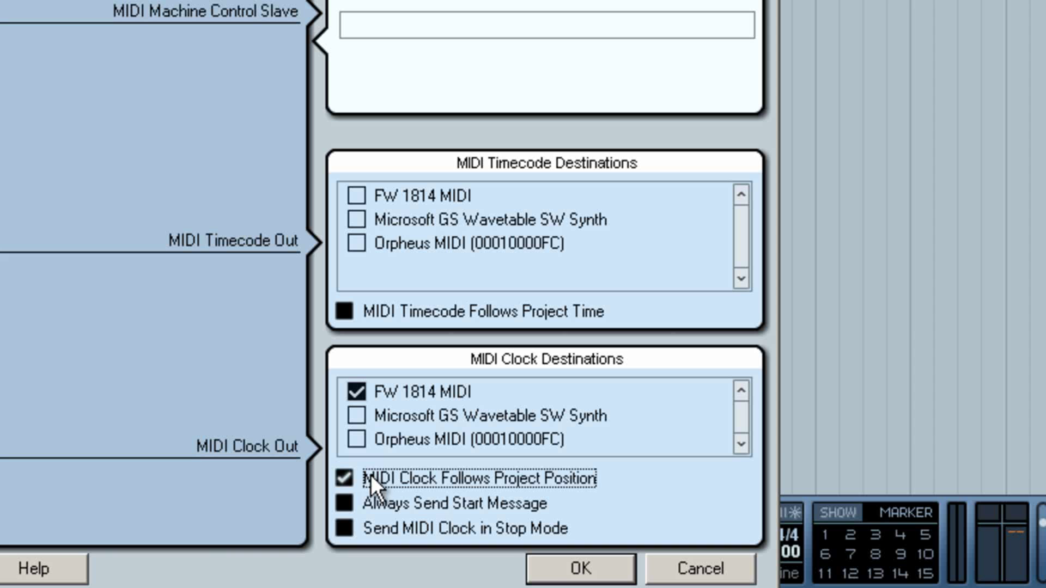
left_click(556, 568)
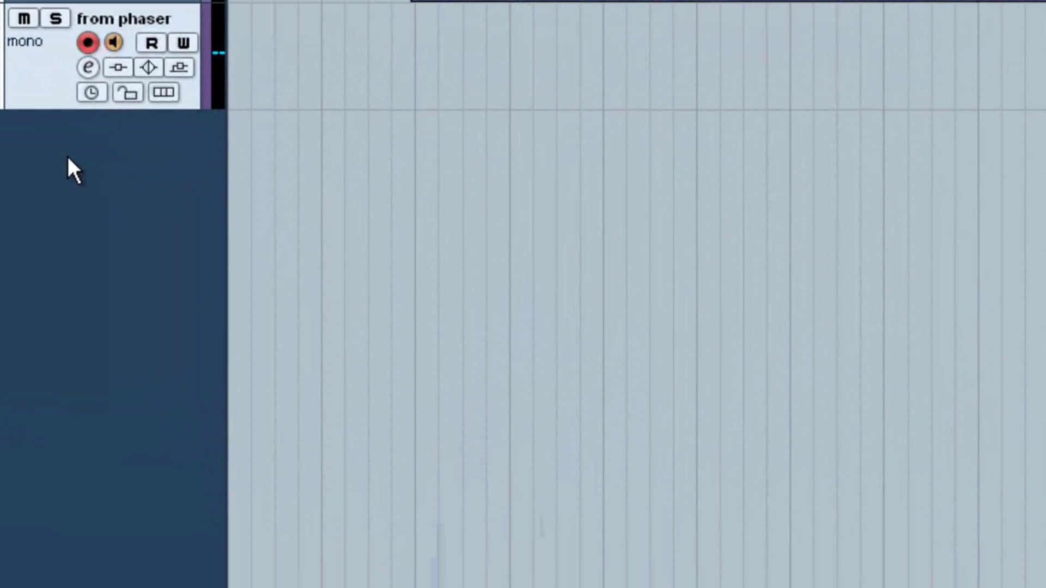
Add a MIDI 01 track on channel 1, outputting to FW 1814 MIDI
right_click(278, 303)
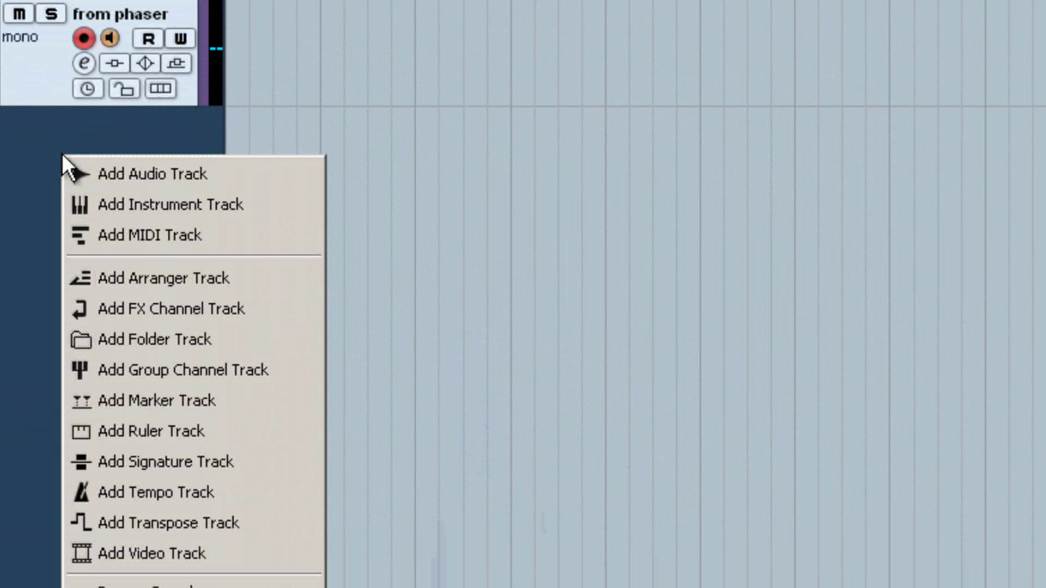
left_click(93, 229)
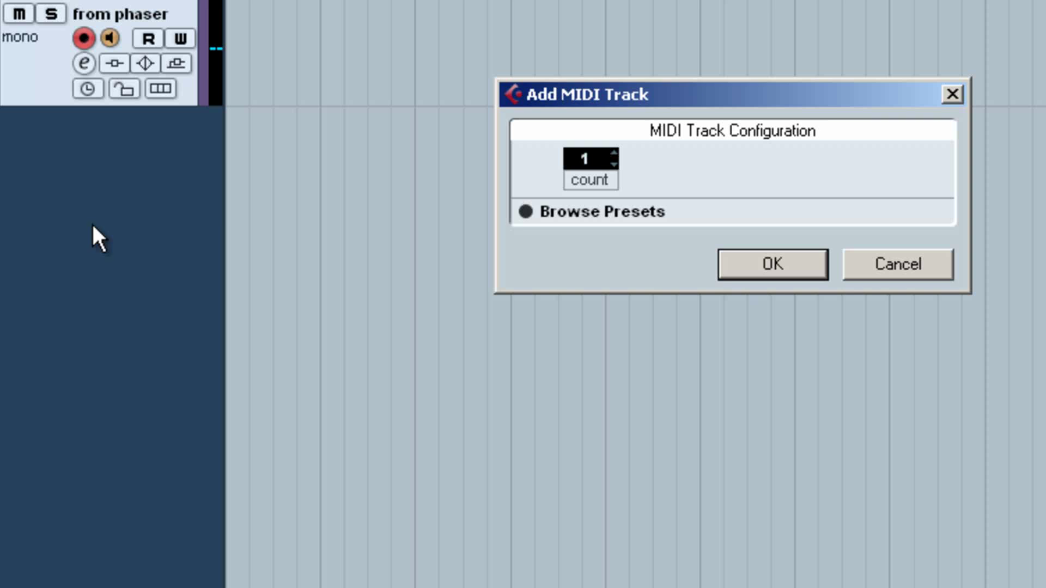
left_click(727, 278)
left_click_drag(119, 223, 119, 323)
left_click(102, 219)
left_click(47, 220)
left_click(109, 244)
left_click(130, 306)
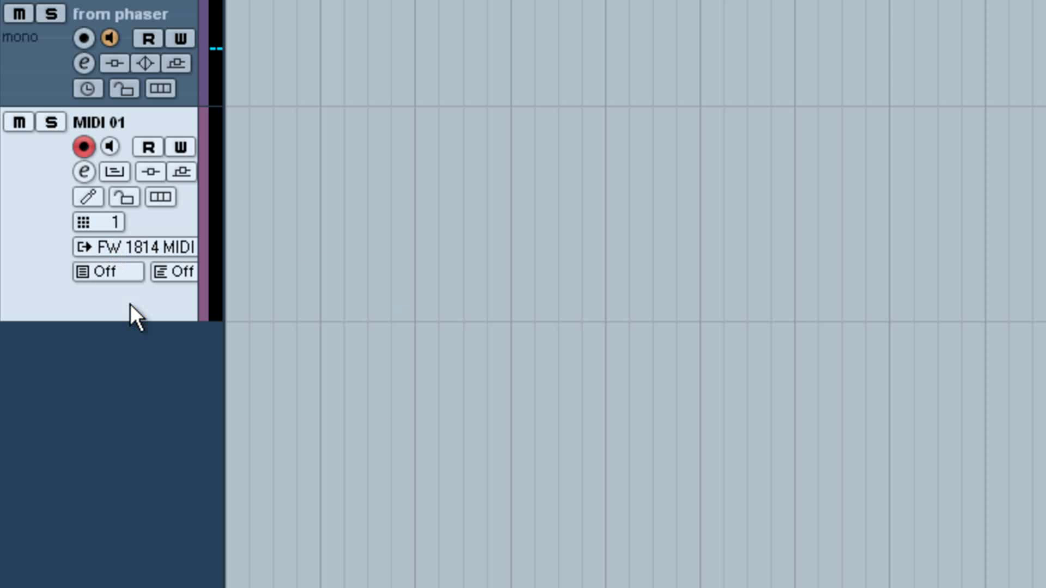
Give MIDI 01 an automation lane for CC 20 (Control 20) from the All CC list
left_click(8, 315)
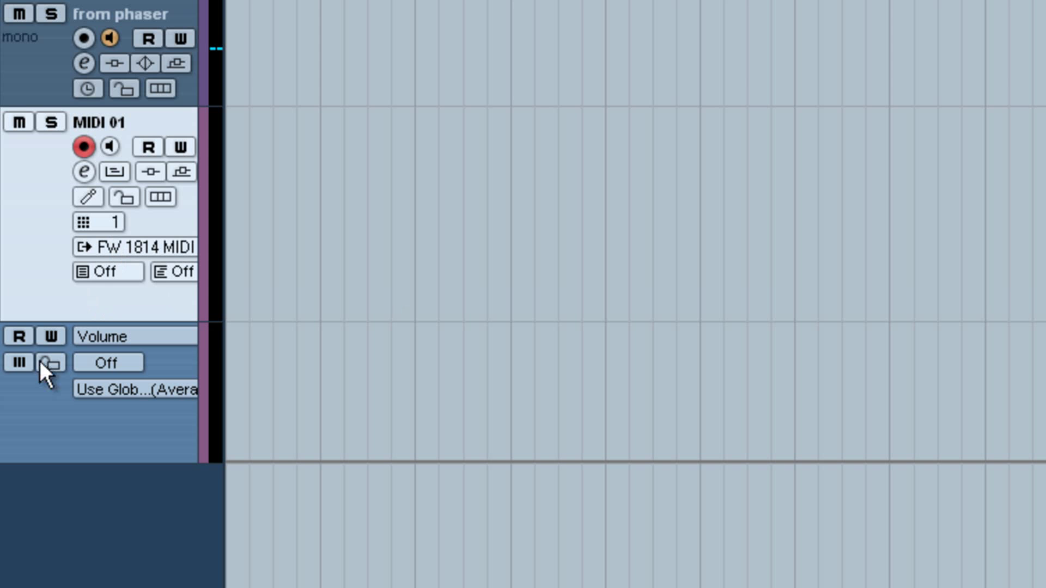
left_click(98, 337)
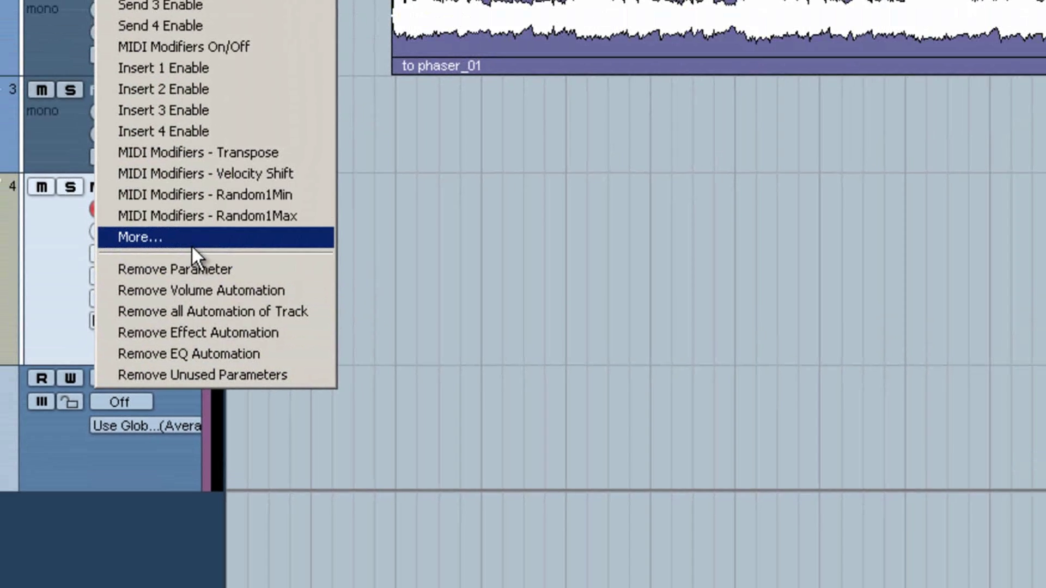
left_click(194, 178)
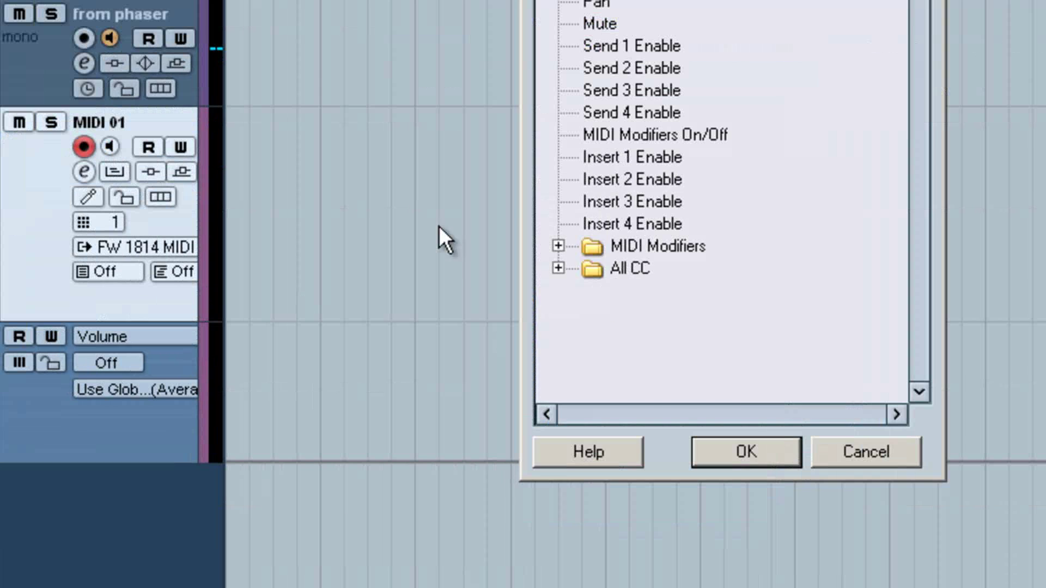
left_click(557, 267)
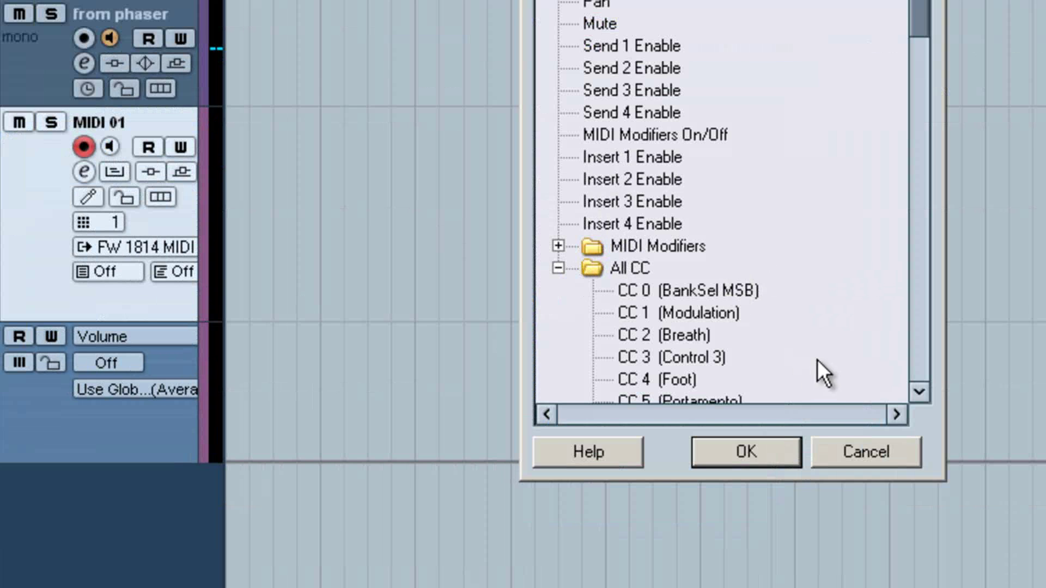
left_click(924, 346)
left_click(703, 293)
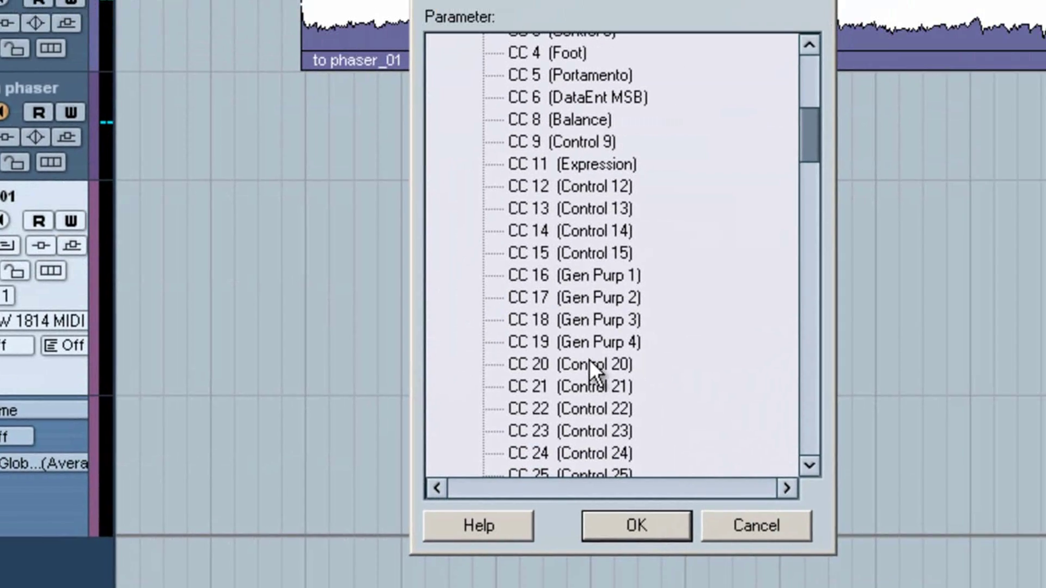
left_click(598, 554)
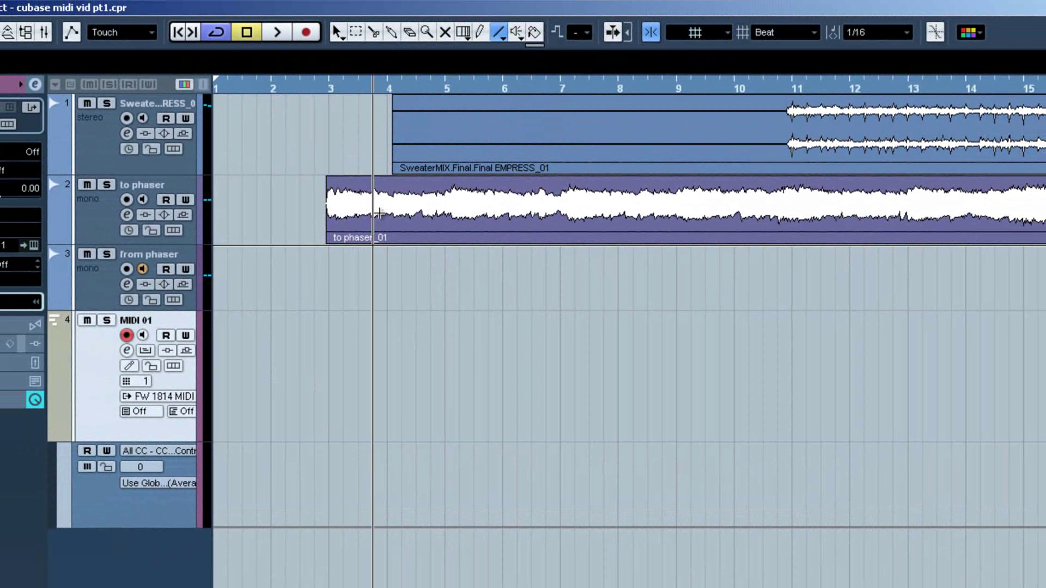
Enable Read and draw the baseline and the first square pulse in the CC lane
left_click(87, 450)
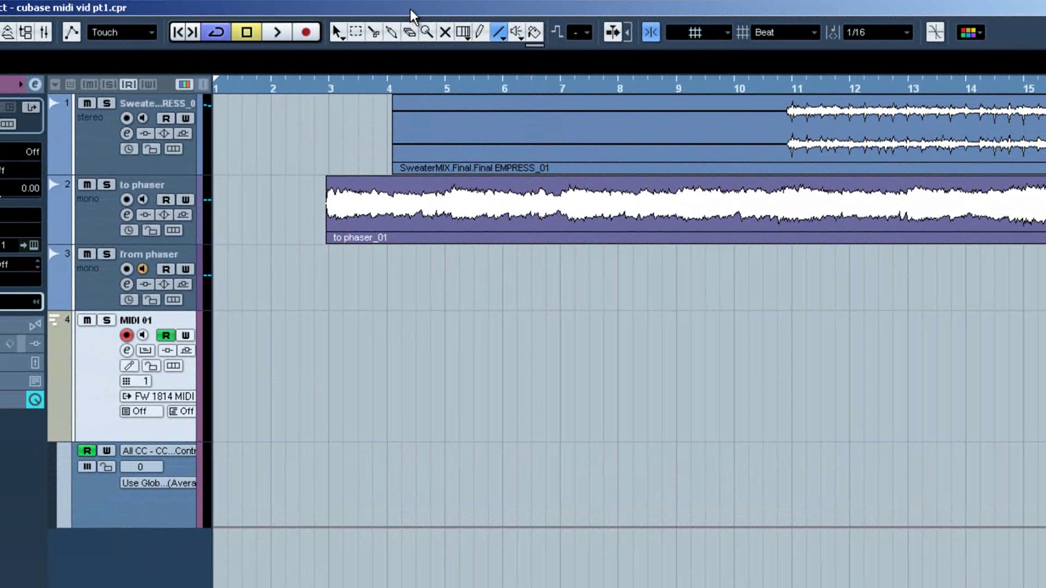
left_click(498, 33)
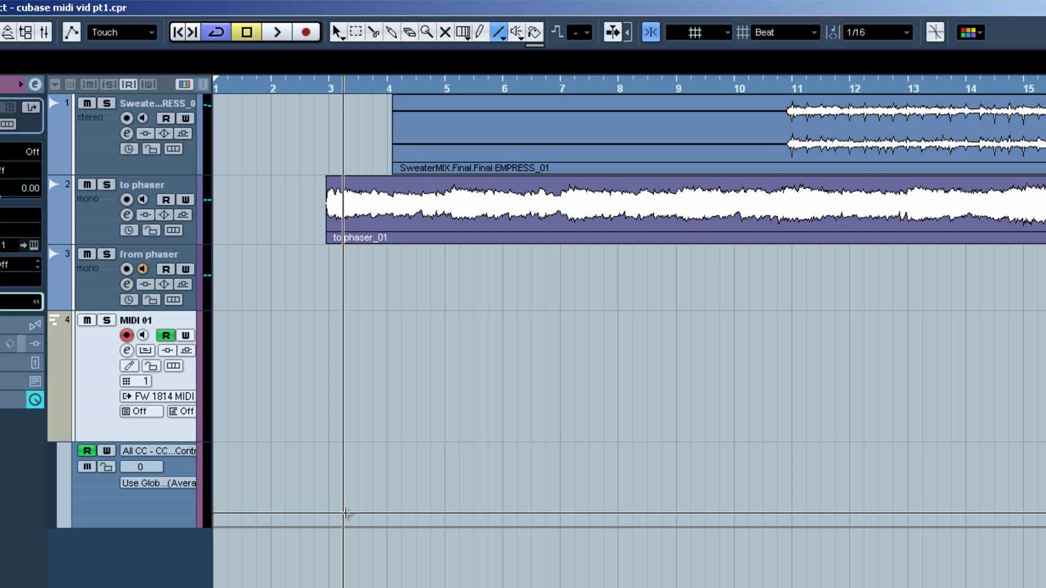
left_click_drag(333, 528, 369, 531)
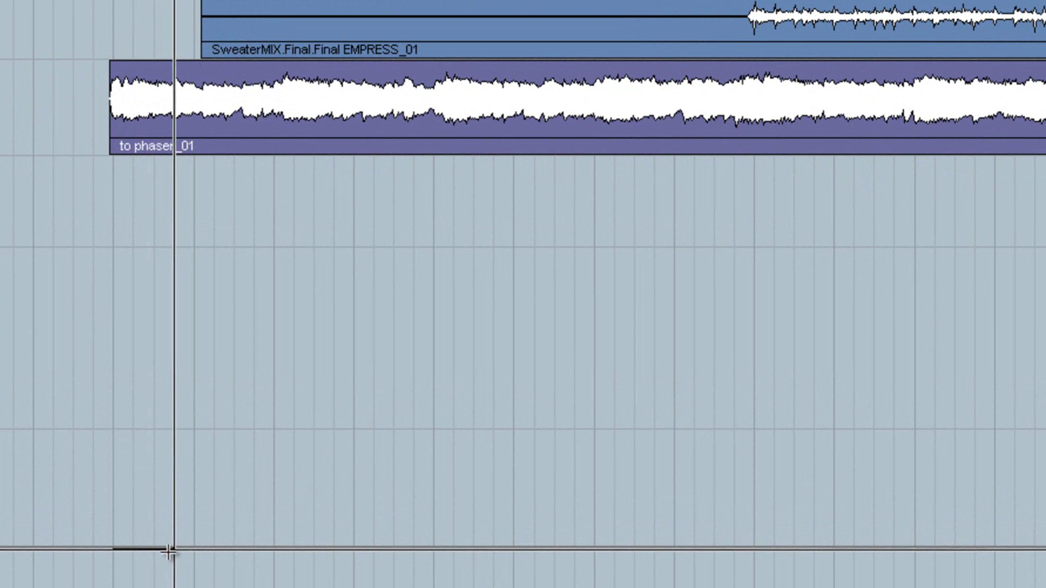
left_click_drag(171, 553, 171, 551)
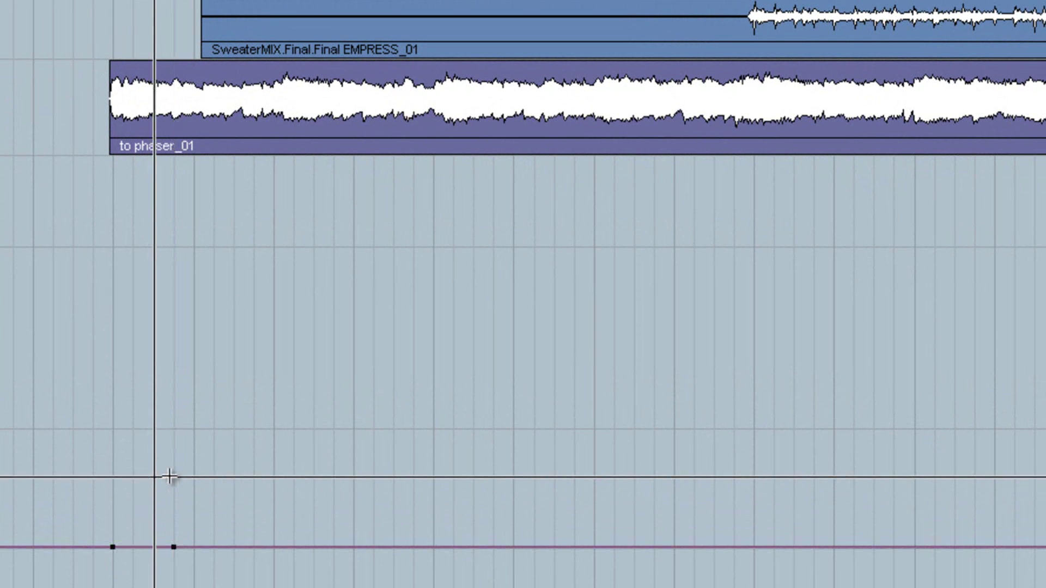
left_click_drag(177, 479, 289, 484)
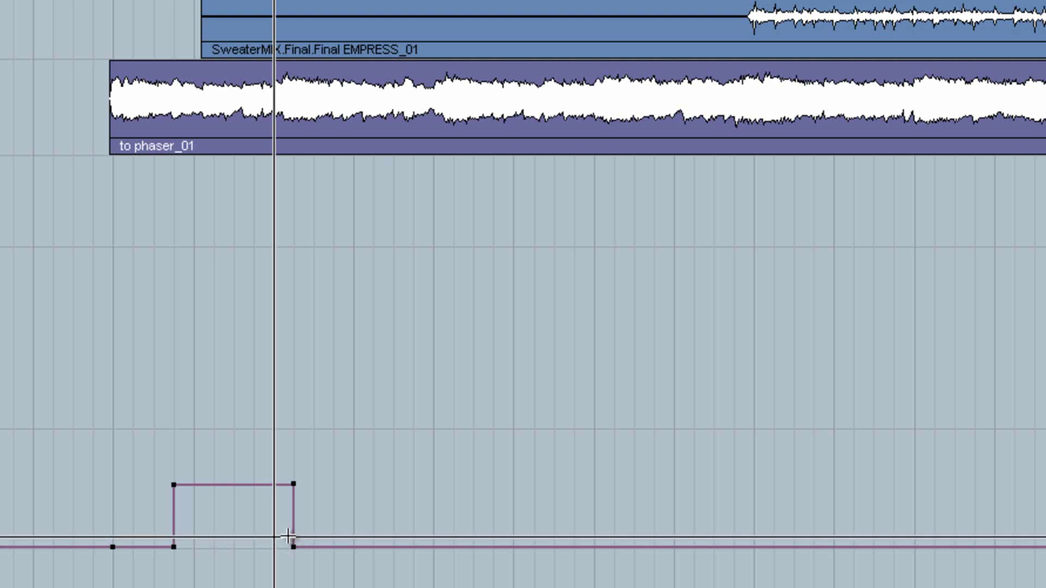
left_click_drag(275, 548, 333, 548)
Draw the second, third and fourth square pulses, then play from bar 3
left_click_drag(338, 485, 433, 486)
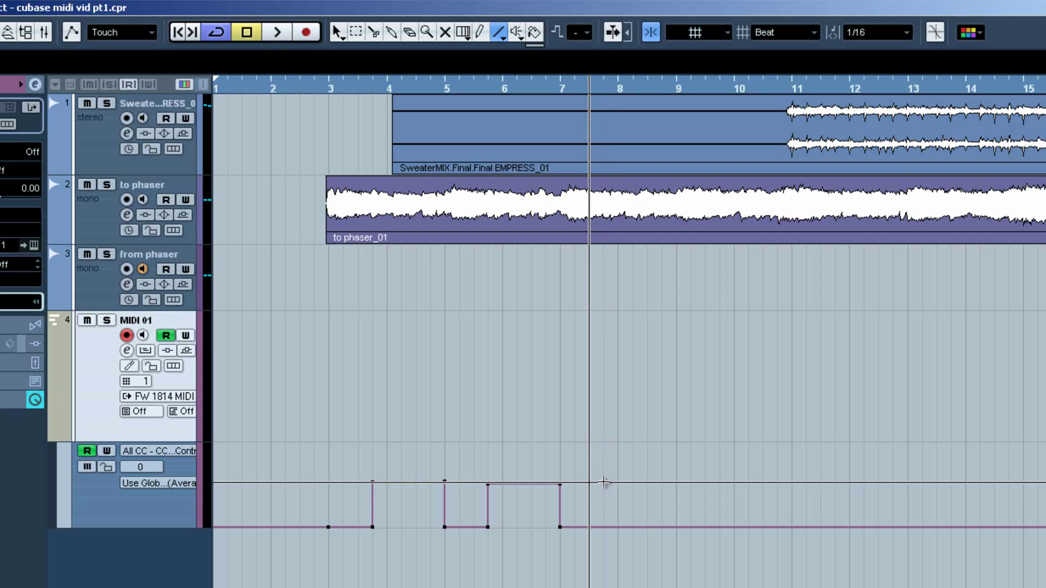
left_click_drag(590, 483, 678, 483)
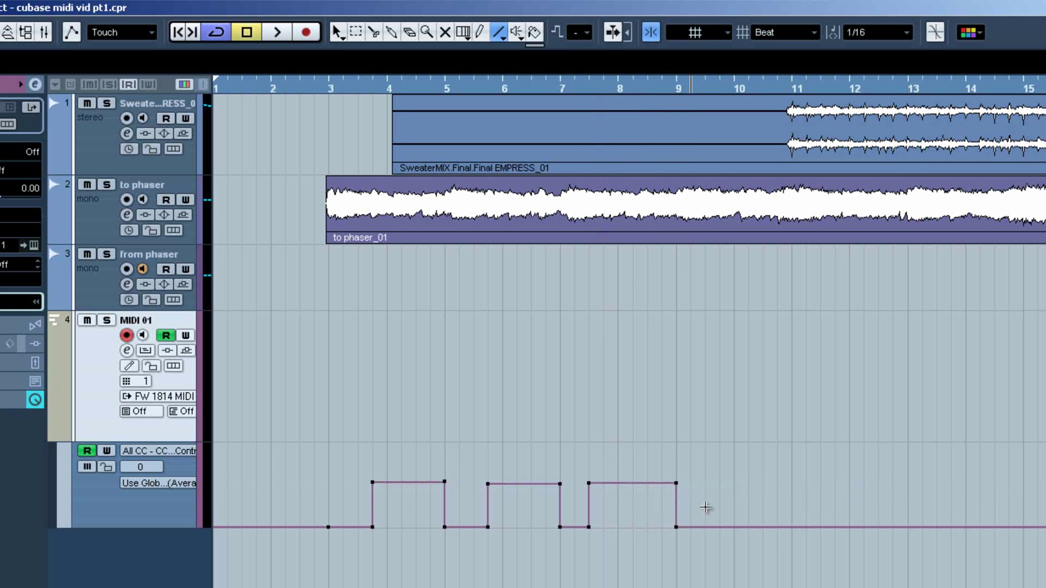
left_click(602, 528)
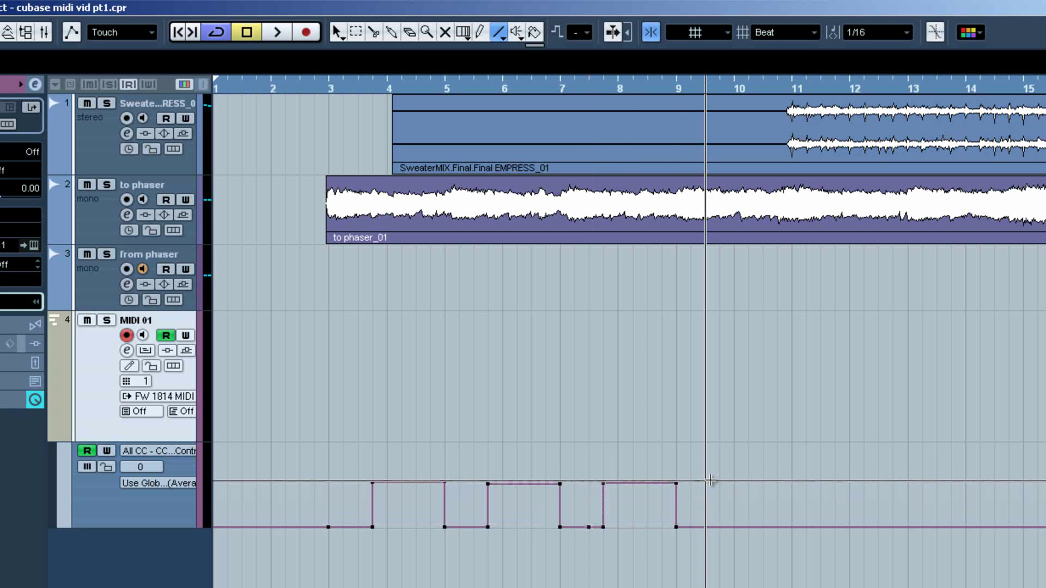
left_click_drag(710, 483, 791, 484)
left_click(708, 526)
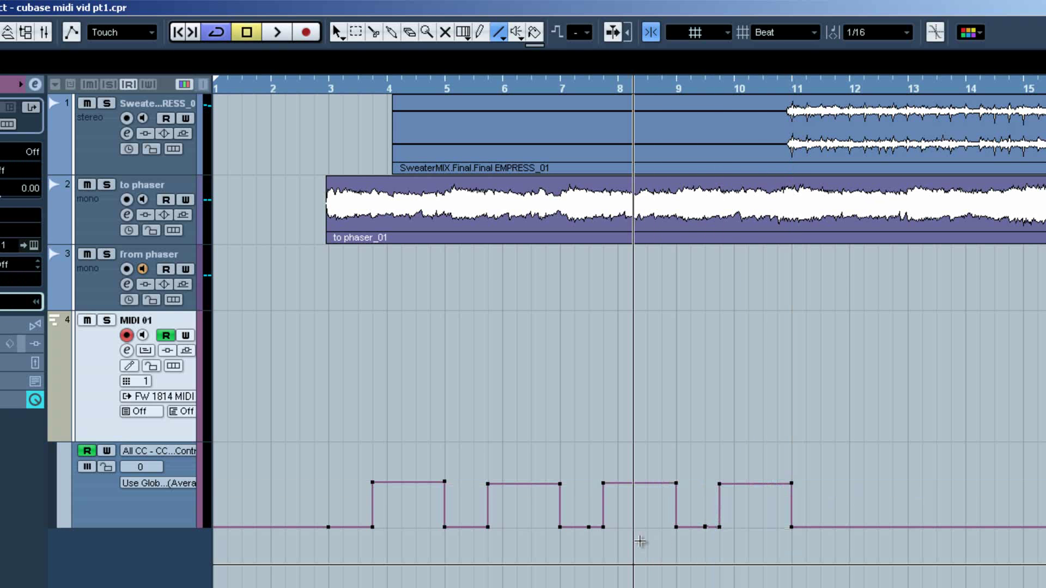
left_click(315, 84)
key("space")
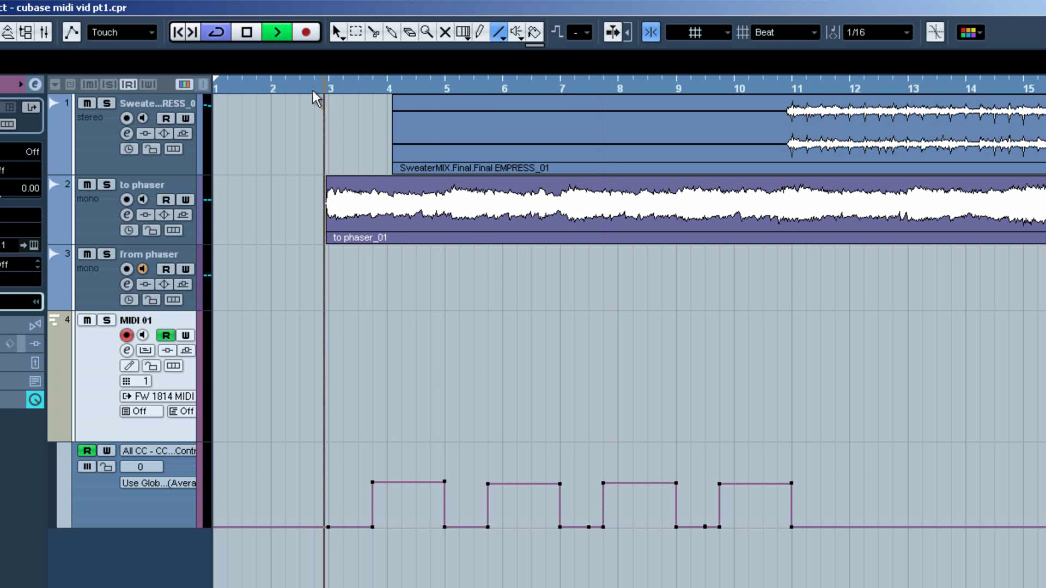